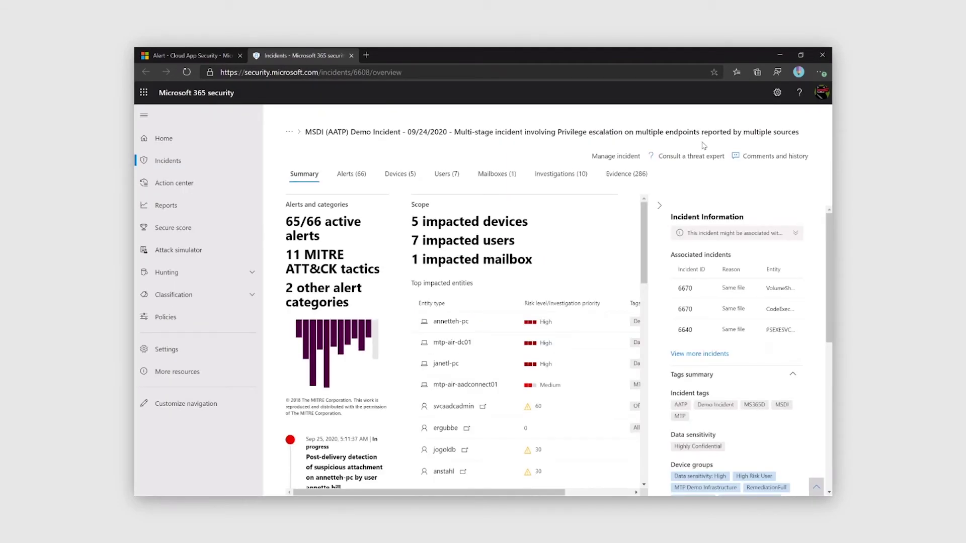
- Return to the demo incident in Microsoft 365 security and show its 66 alerts
{"action": "left_click", "coordinate": [351, 174]}
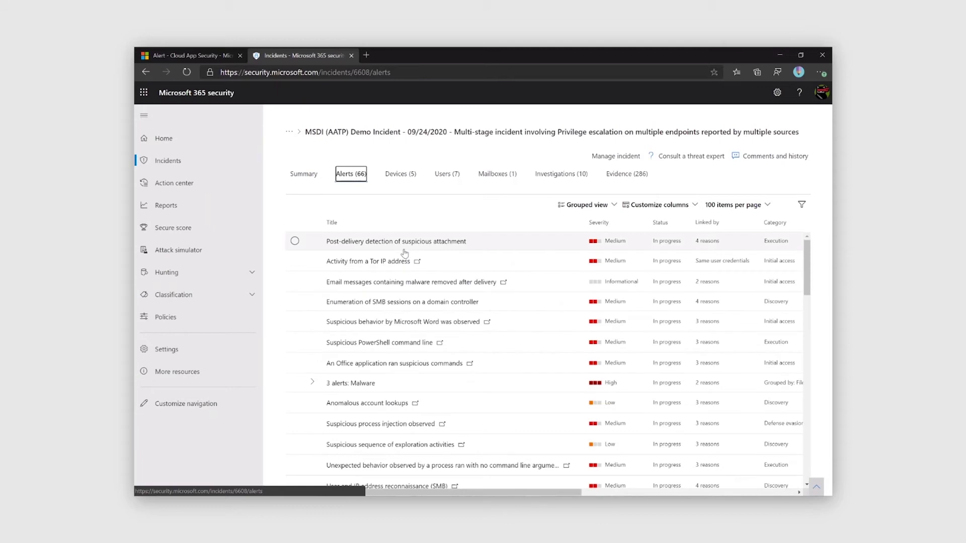
{"action": "scroll", "coordinate": [405, 251], "scroll_direction": "down", "scroll_amount": 5}
{"action": "scroll", "coordinate": [405, 252], "scroll_direction": "down", "scroll_amount": 5}
{"action": "scroll", "coordinate": [405, 252], "scroll_direction": "down", "scroll_amount": 5}
{"action": "scroll", "coordinate": [405, 251], "scroll_direction": "down", "scroll_amount": 3}
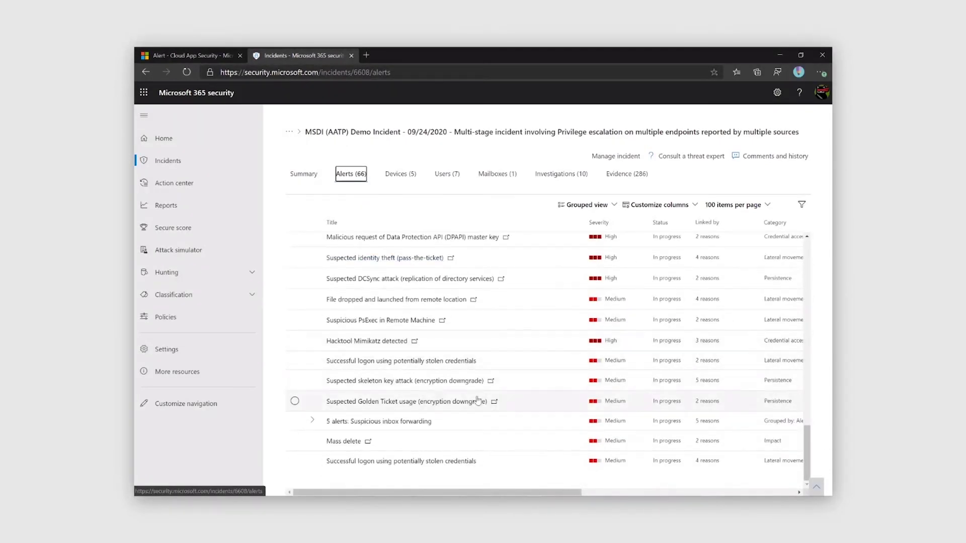
{"action": "mouse_move", "coordinate": [378, 422]}
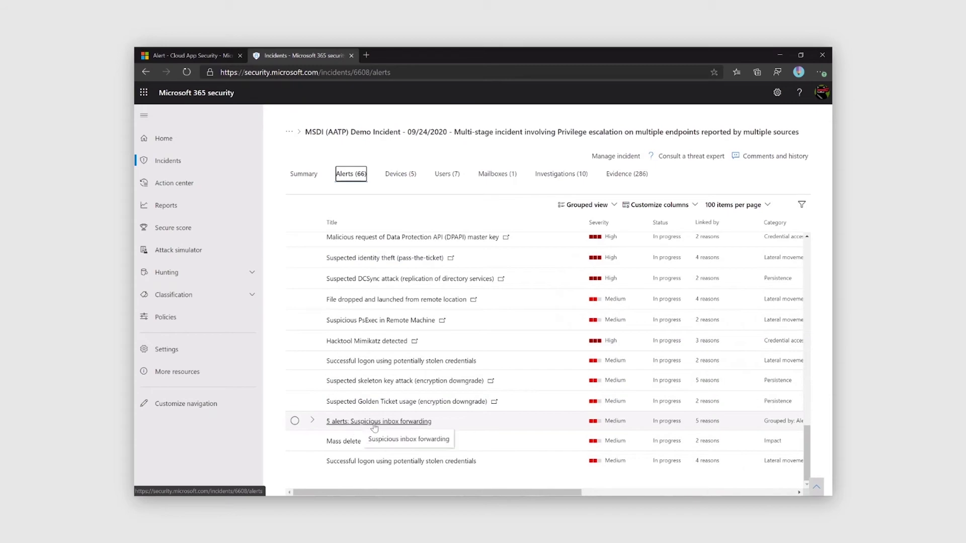
- Expand the grouped '5 alerts: Suspicious inbox forwarding' entry in the incident's alerts list
{"action": "left_click", "coordinate": [311, 421]}
{"action": "scroll", "coordinate": [396, 431], "scroll_direction": "down", "scroll_amount": 3}
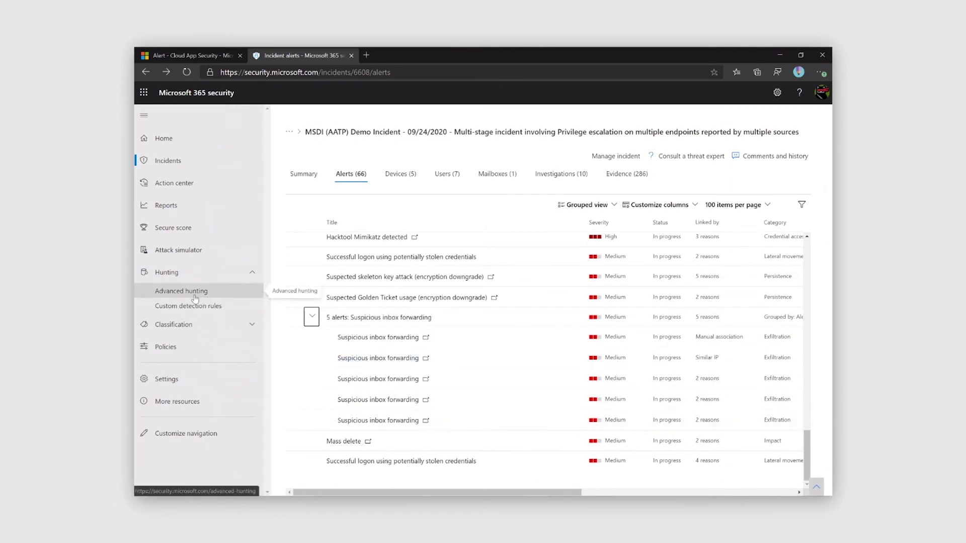
{"action": "left_click", "coordinate": [182, 291]}
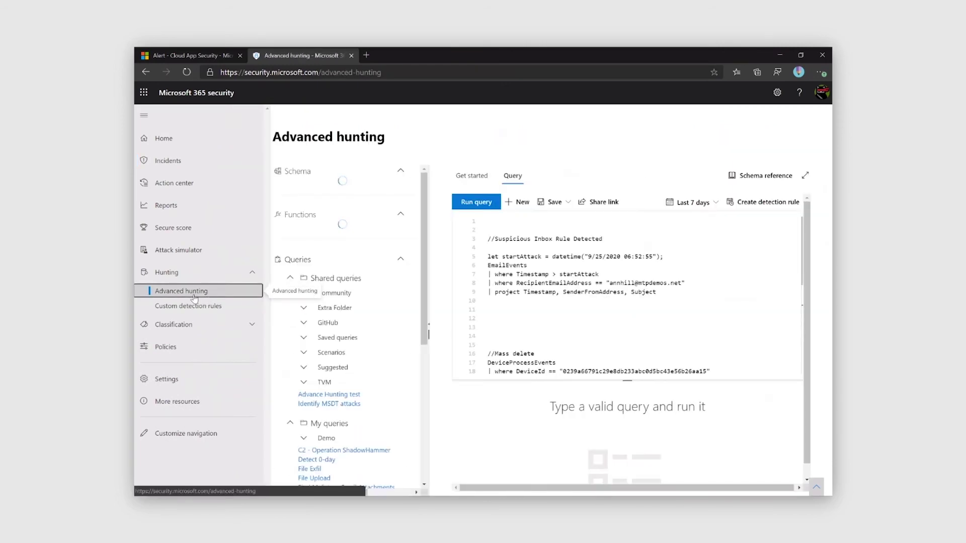
- Run the Suspicious Inbox Rule hunting query, returning nine emails received after the attack
{"action": "left_click", "coordinate": [513, 262]}
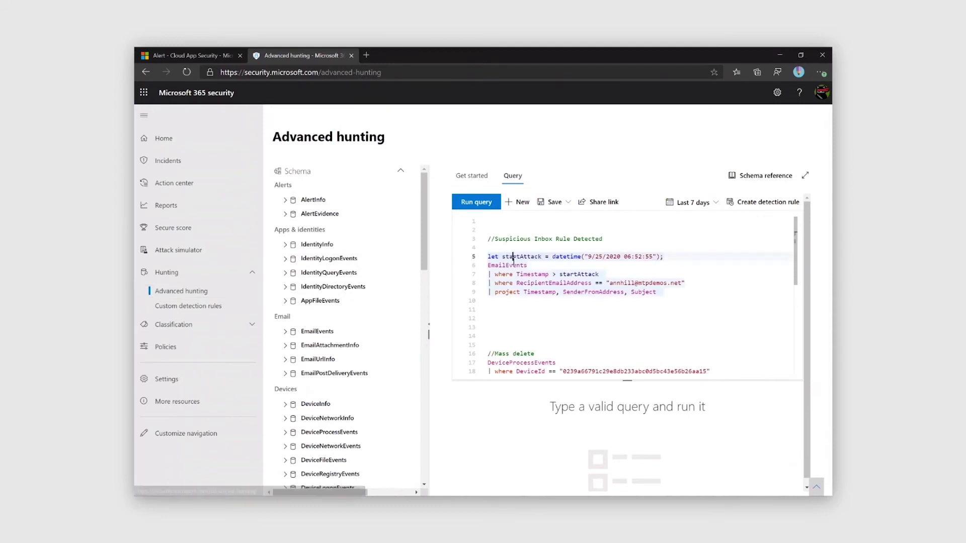
{"action": "left_click", "coordinate": [476, 202]}
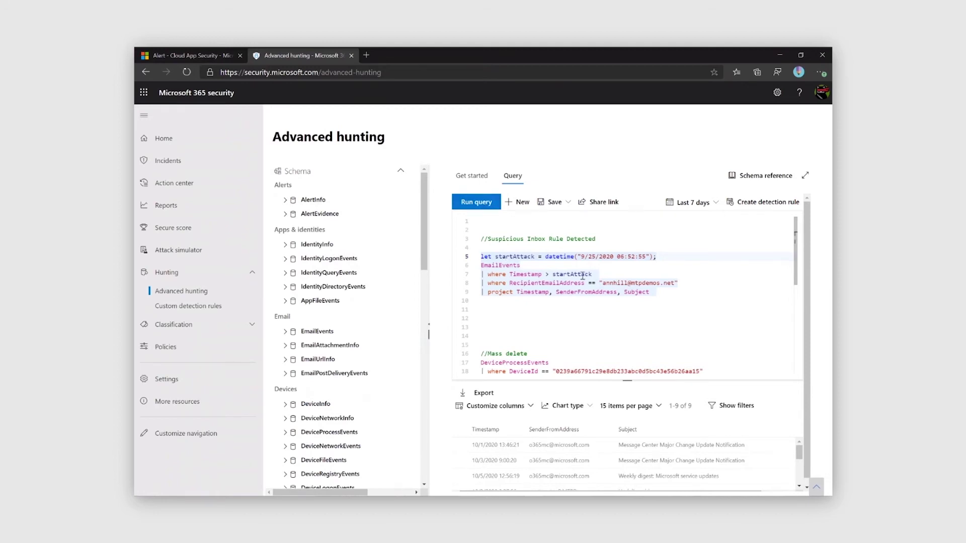
{"action": "scroll", "coordinate": [579, 457], "scroll_direction": "down", "scroll_amount": 1}
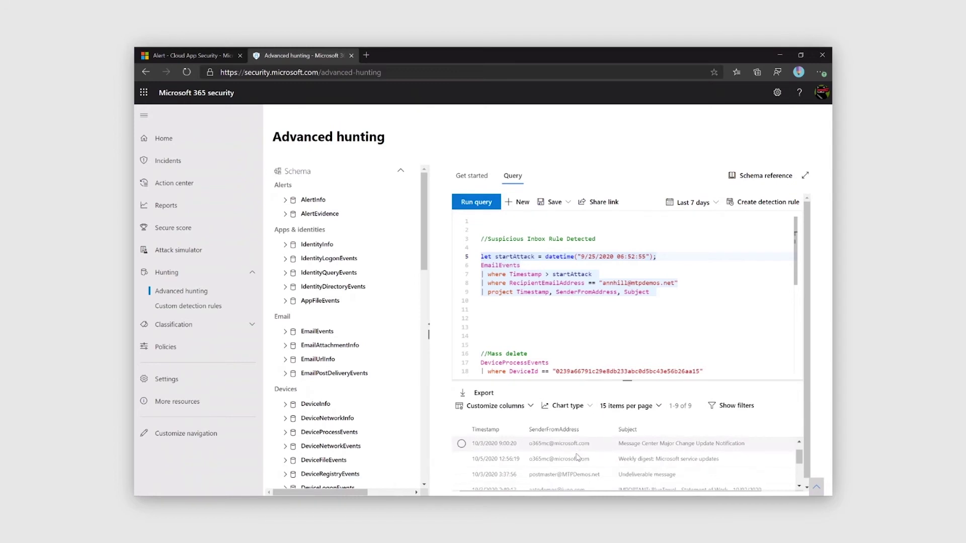
{"action": "scroll", "coordinate": [577, 458], "scroll_direction": "down", "scroll_amount": 2}
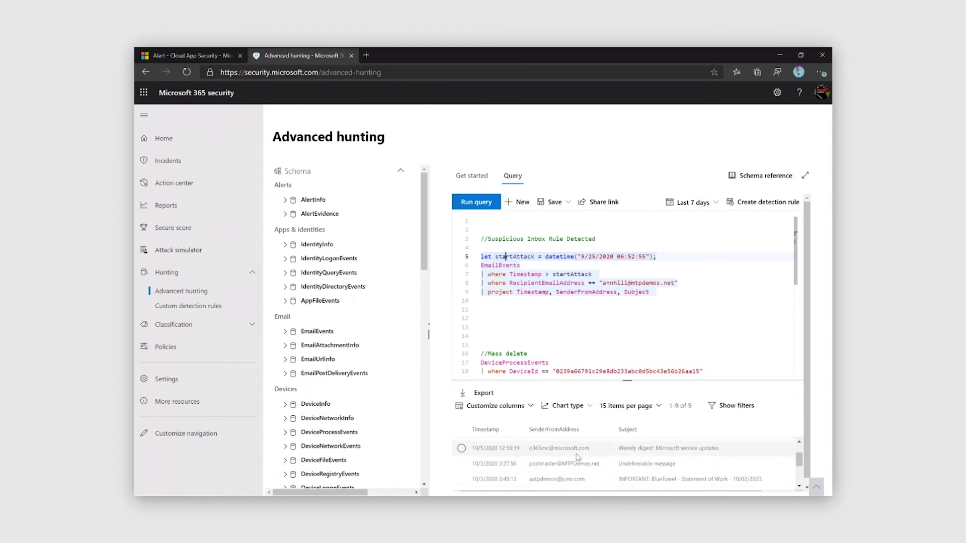
{"action": "scroll", "coordinate": [577, 458], "scroll_direction": "down", "scroll_amount": 1}
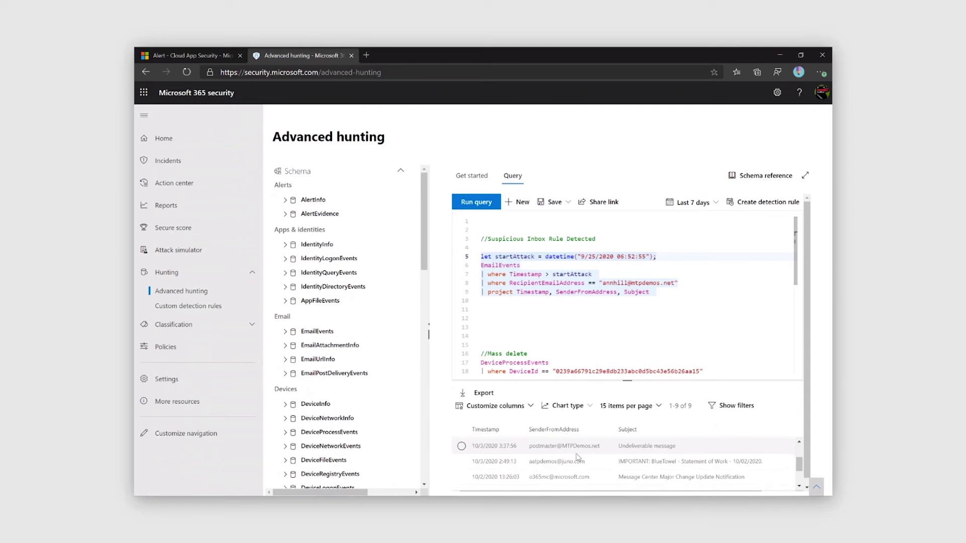
{"action": "scroll", "coordinate": [598, 461], "scroll_direction": "down", "scroll_amount": 1}
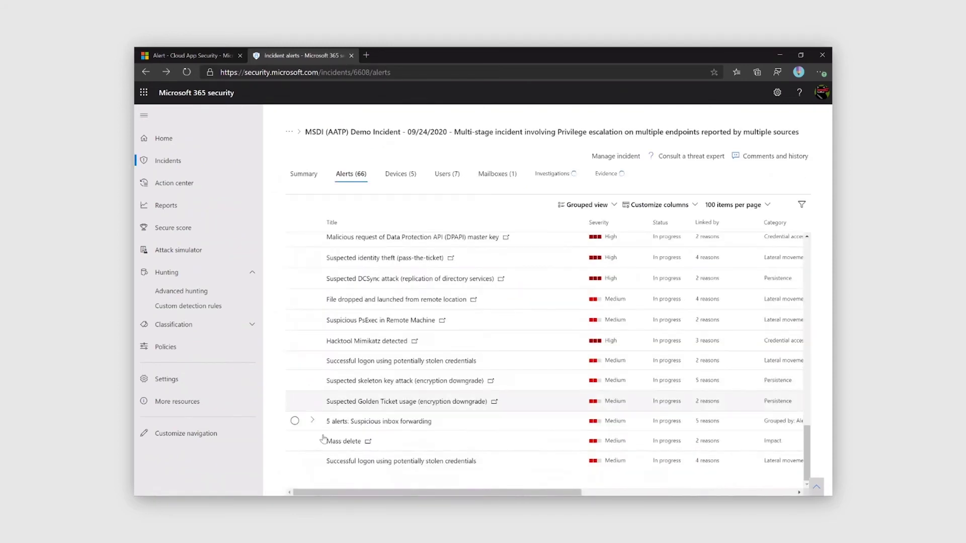
- Open the Mass delete alert's details showing the mass deletion of files
{"action": "left_click", "coordinate": [294, 441]}
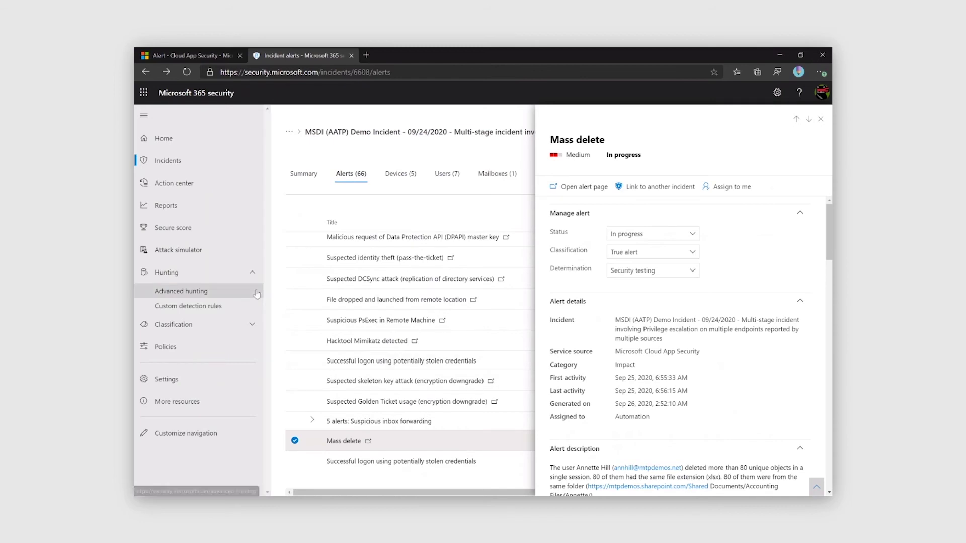
{"action": "left_click", "coordinate": [207, 292]}
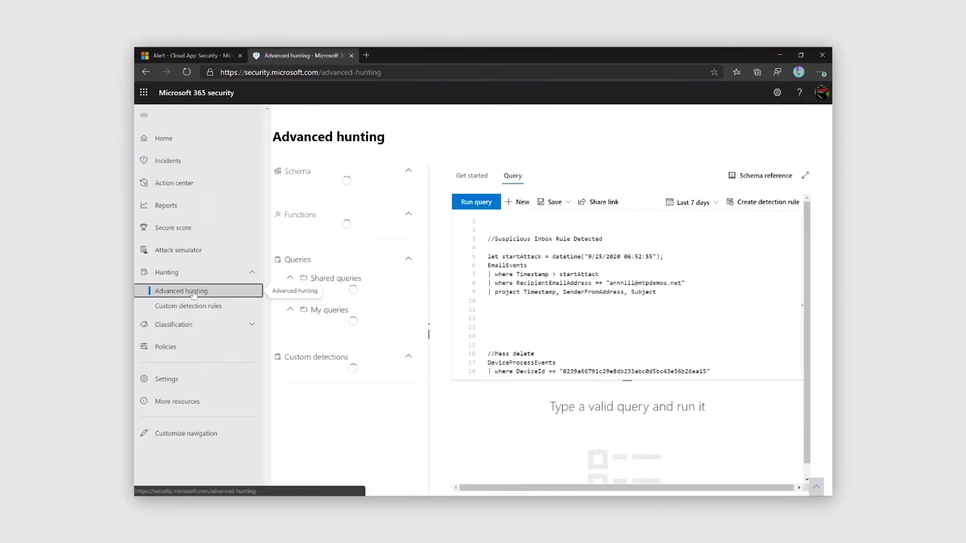
- Run the Mass delete process query over a custom range starting 9/25/20 6:54 AM
{"action": "left_click", "coordinate": [689, 202]}
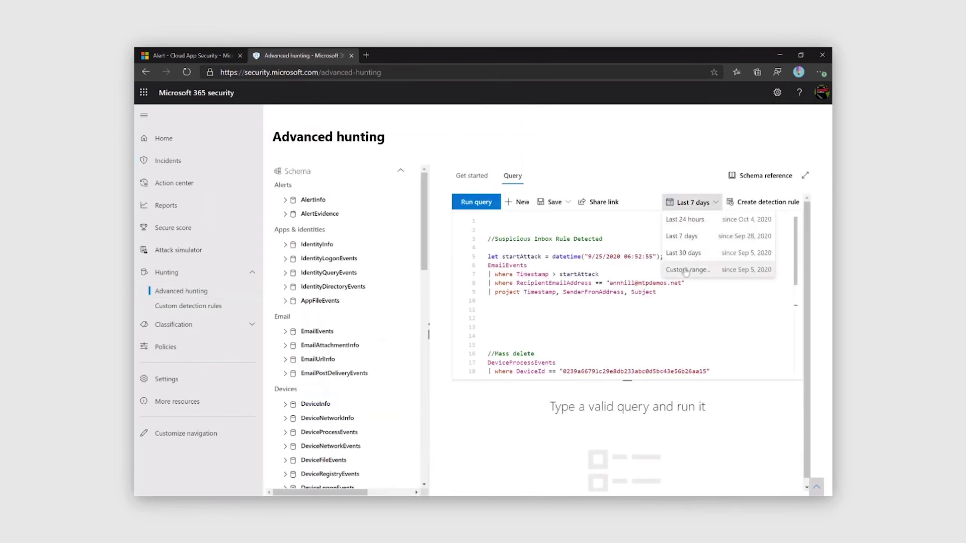
{"action": "left_click", "coordinate": [687, 270]}
{"action": "left_click", "coordinate": [744, 202]}
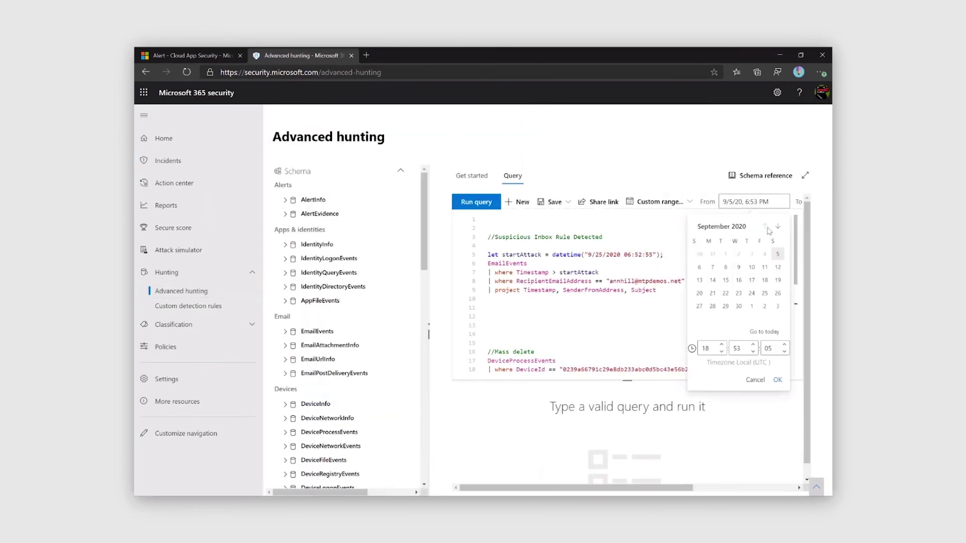
{"action": "left_click", "coordinate": [765, 293]}
{"action": "left_click", "coordinate": [708, 348]}
{"action": "type", "text": "6"}
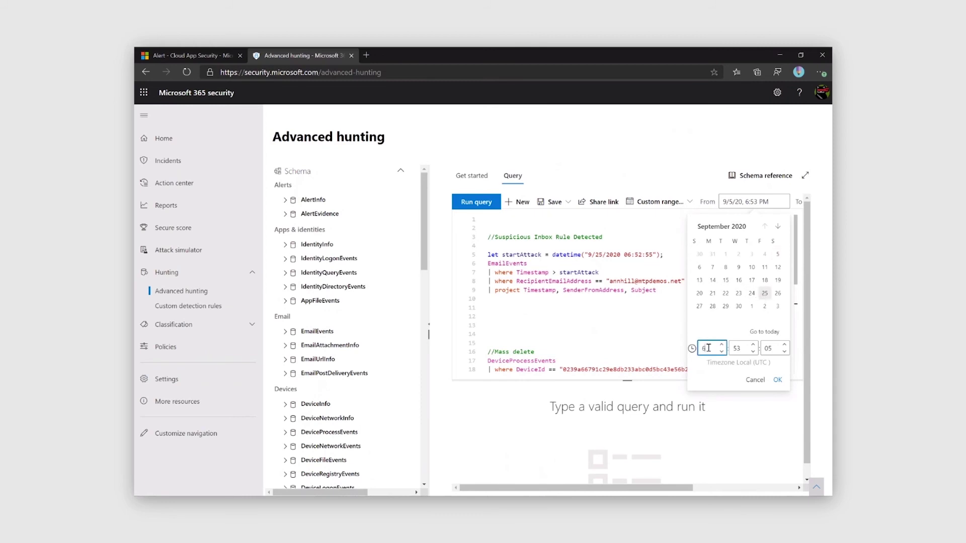
{"action": "key", "text": "Tab"}
{"action": "type", "text": "54"}
{"action": "left_click", "coordinate": [779, 380]}
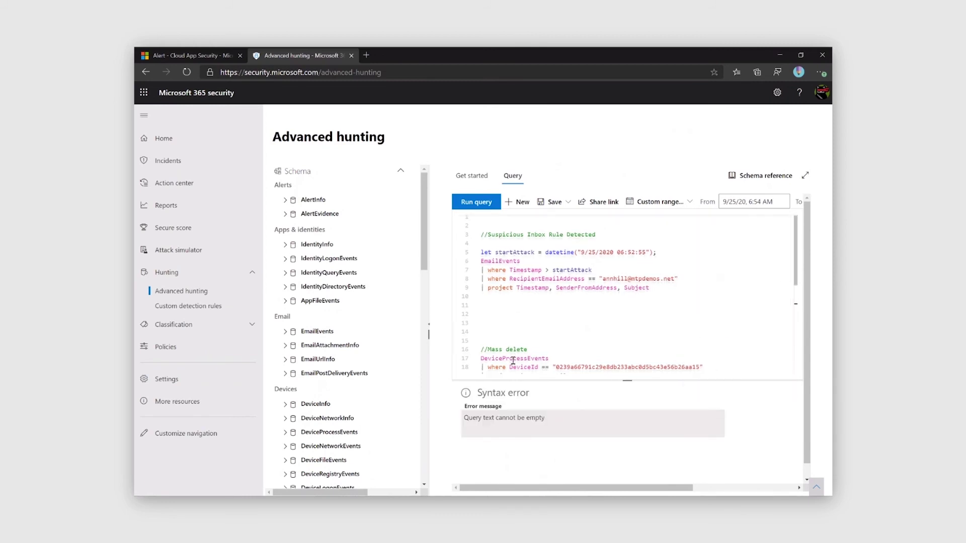
{"action": "key", "text": "shift+Return"}
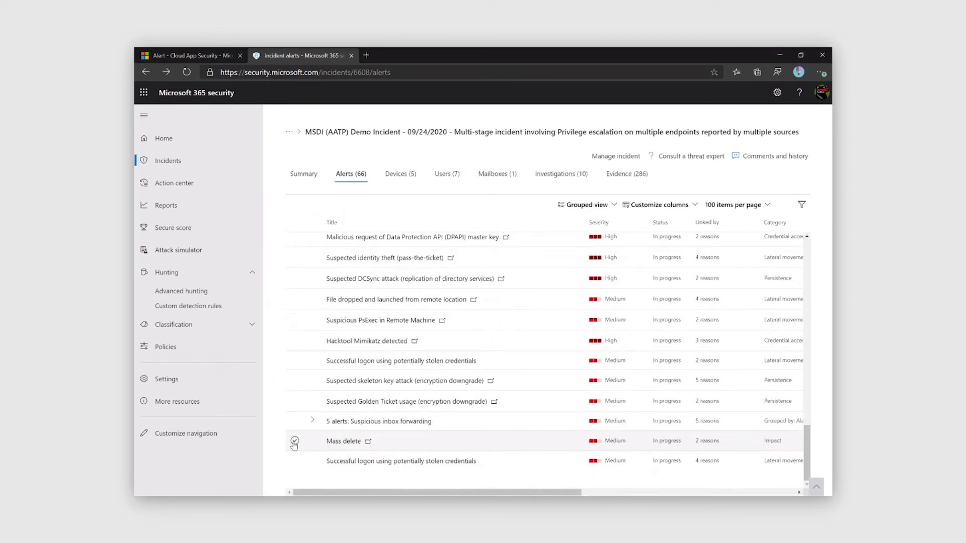
{"action": "left_click", "coordinate": [295, 442]}
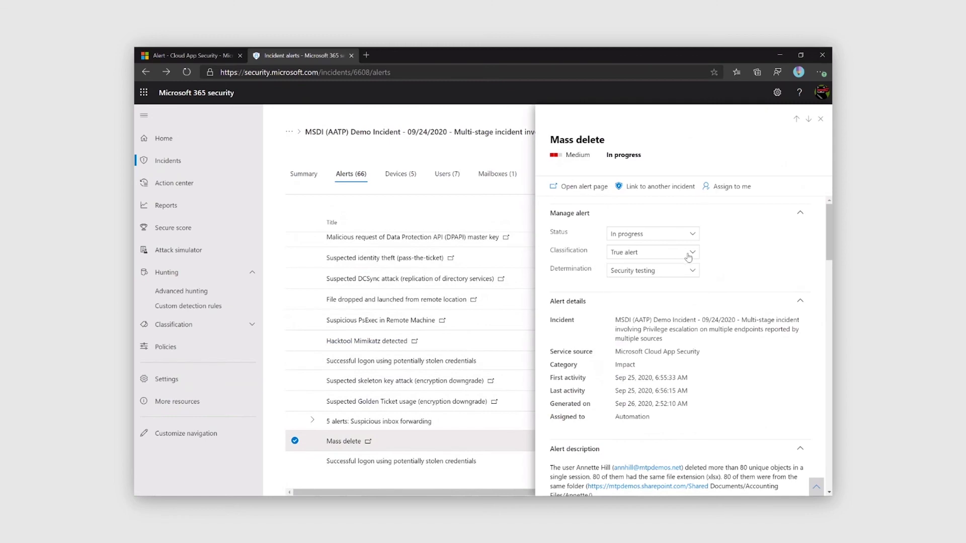
- Change the Mass delete alert's classification from True alert to False alert
{"action": "left_click", "coordinate": [689, 254]}
{"action": "left_click", "coordinate": [633, 280]}
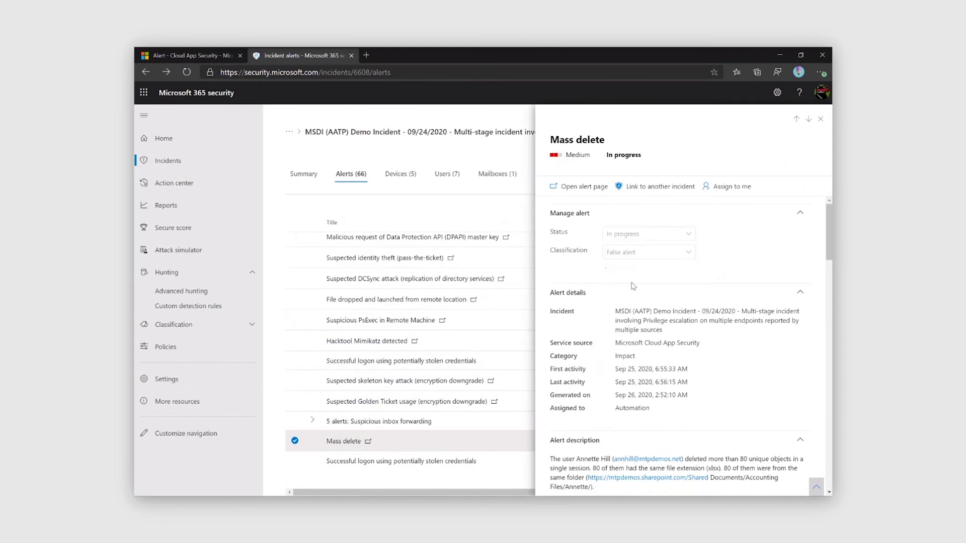